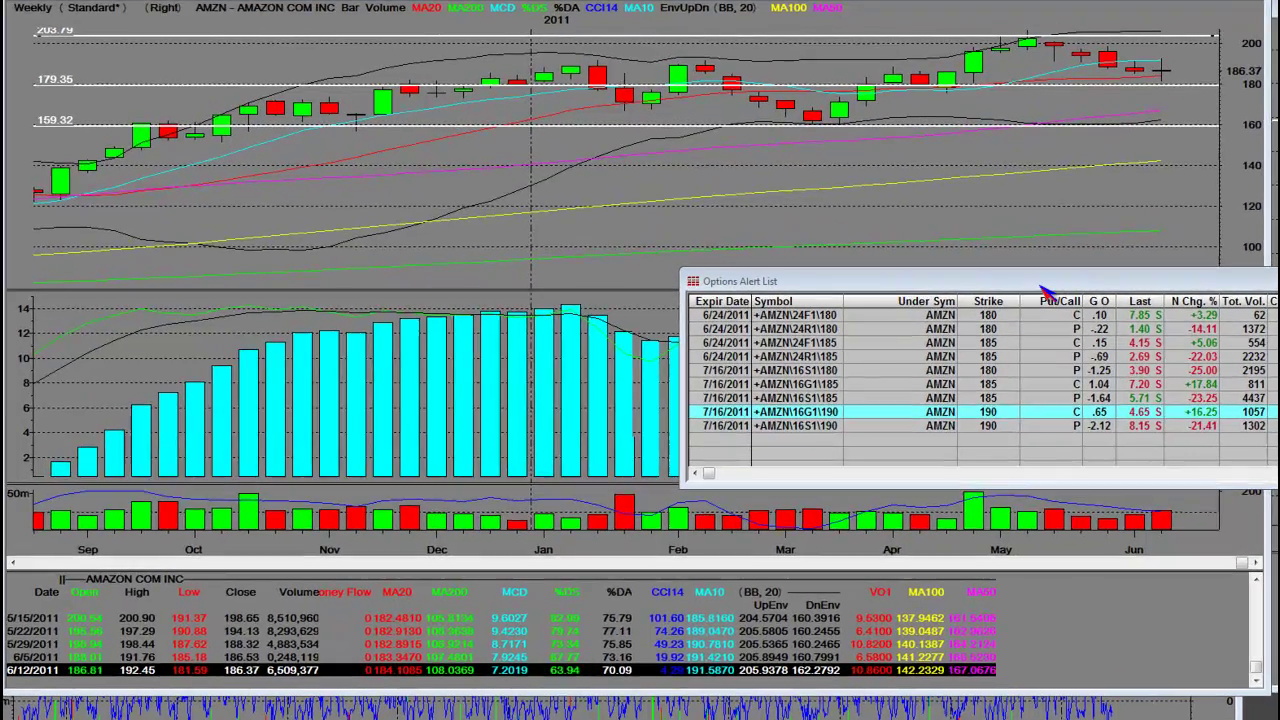
- Move the Options Alert List window up and left over the middle of the weekly AMZN chart
{"action": "left_click_drag", "start_coordinate": [1025, 290], "coordinate": [669, 227]}
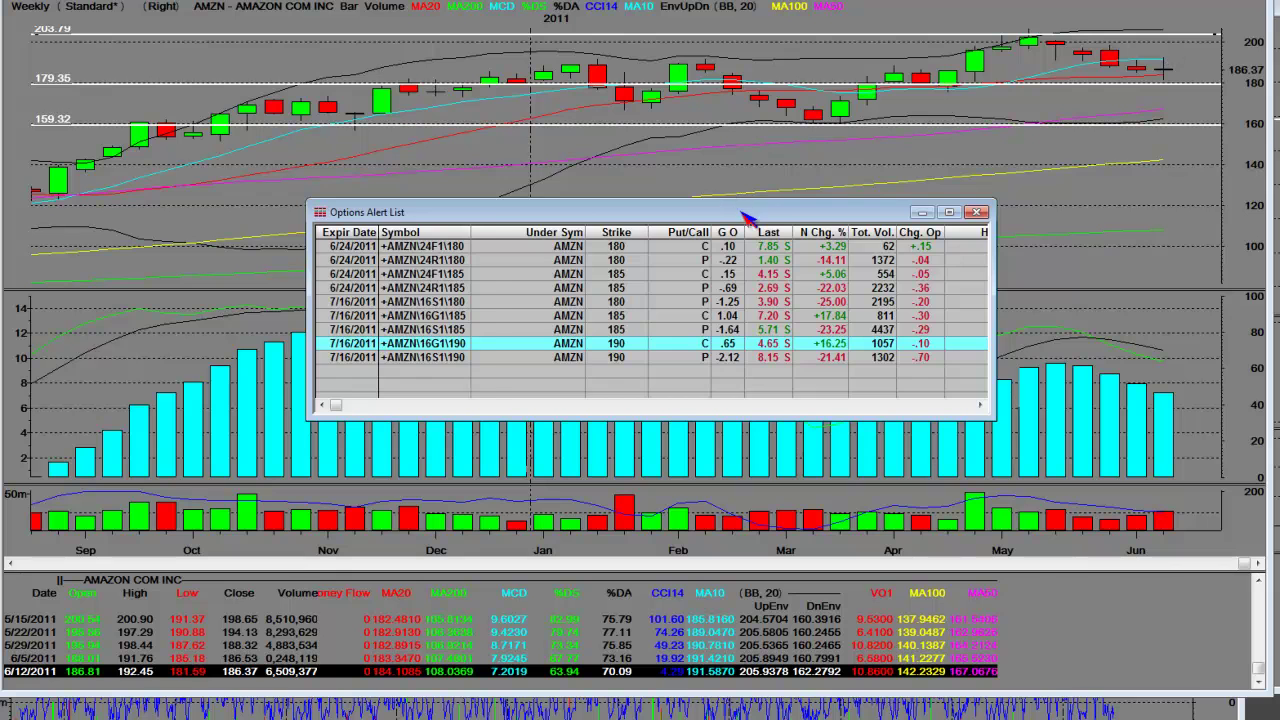
- Widen and reposition the Options Alert List to show more columns, then close it
{"action": "left_click_drag", "start_coordinate": [745, 217], "coordinate": [769, 169]}
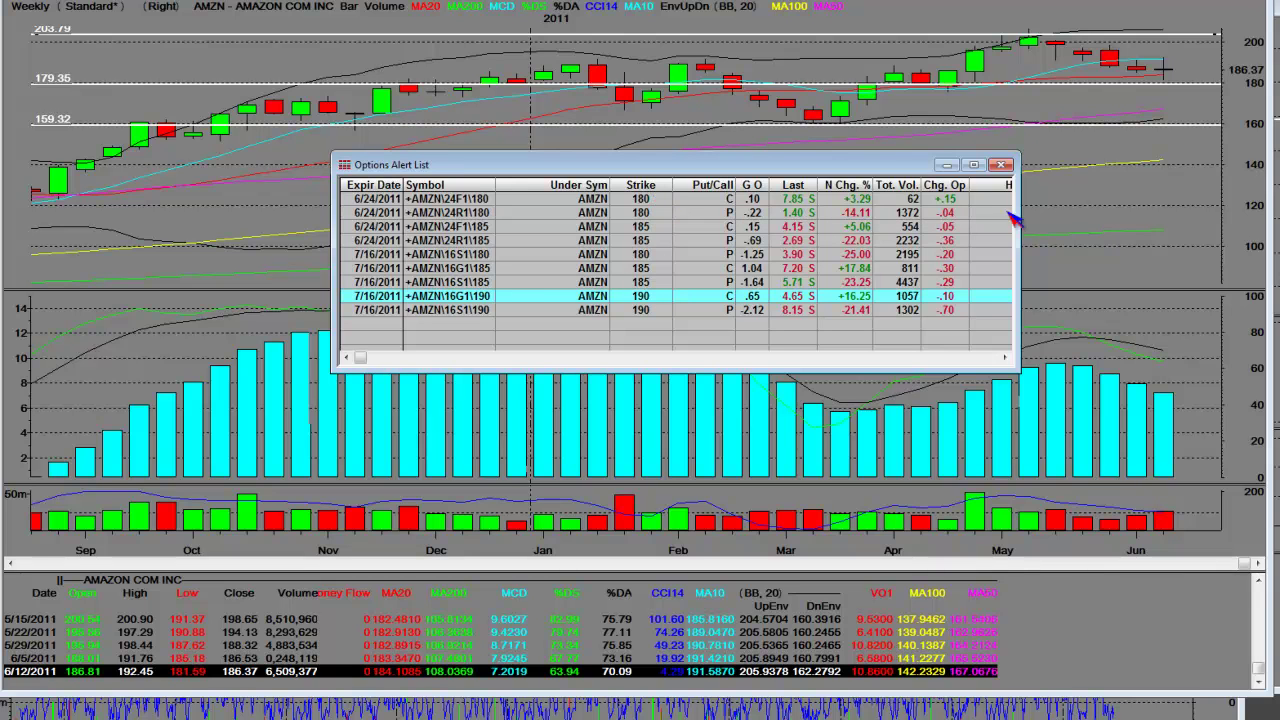
{"action": "left_click_drag", "start_coordinate": [1017, 208], "coordinate": [1266, 200]}
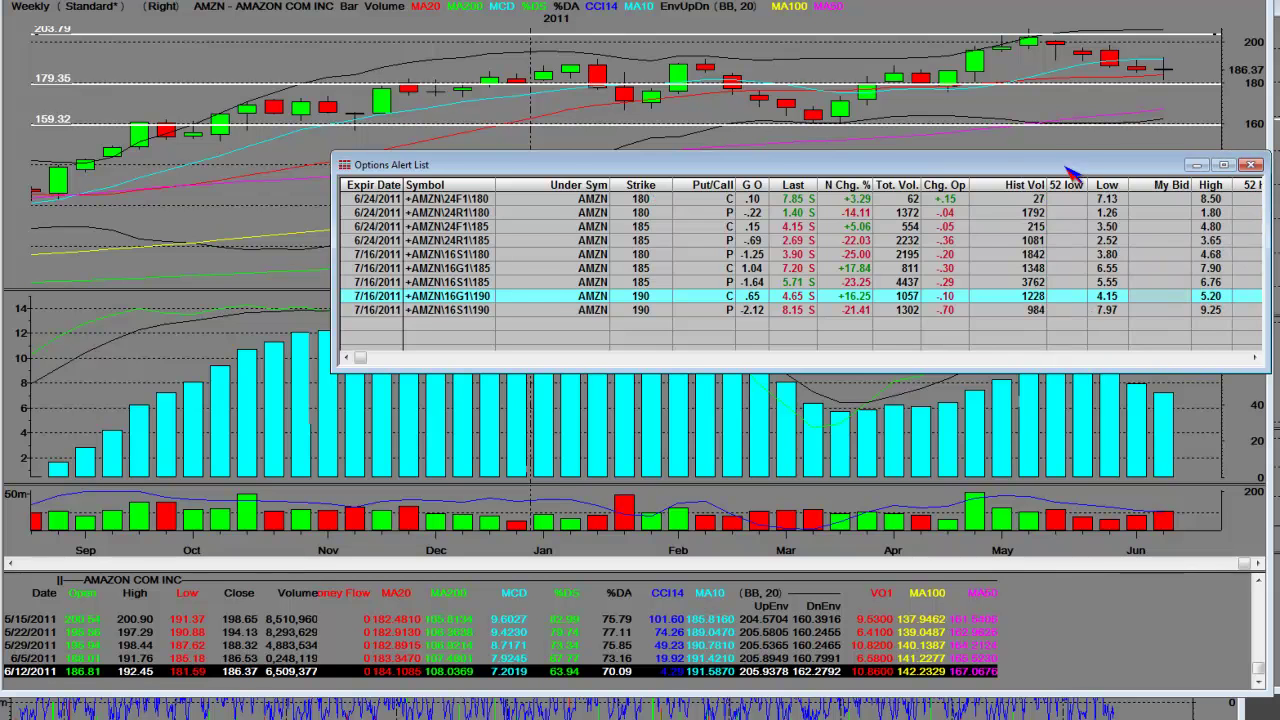
{"action": "left_click_drag", "start_coordinate": [1072, 168], "coordinate": [886, 163]}
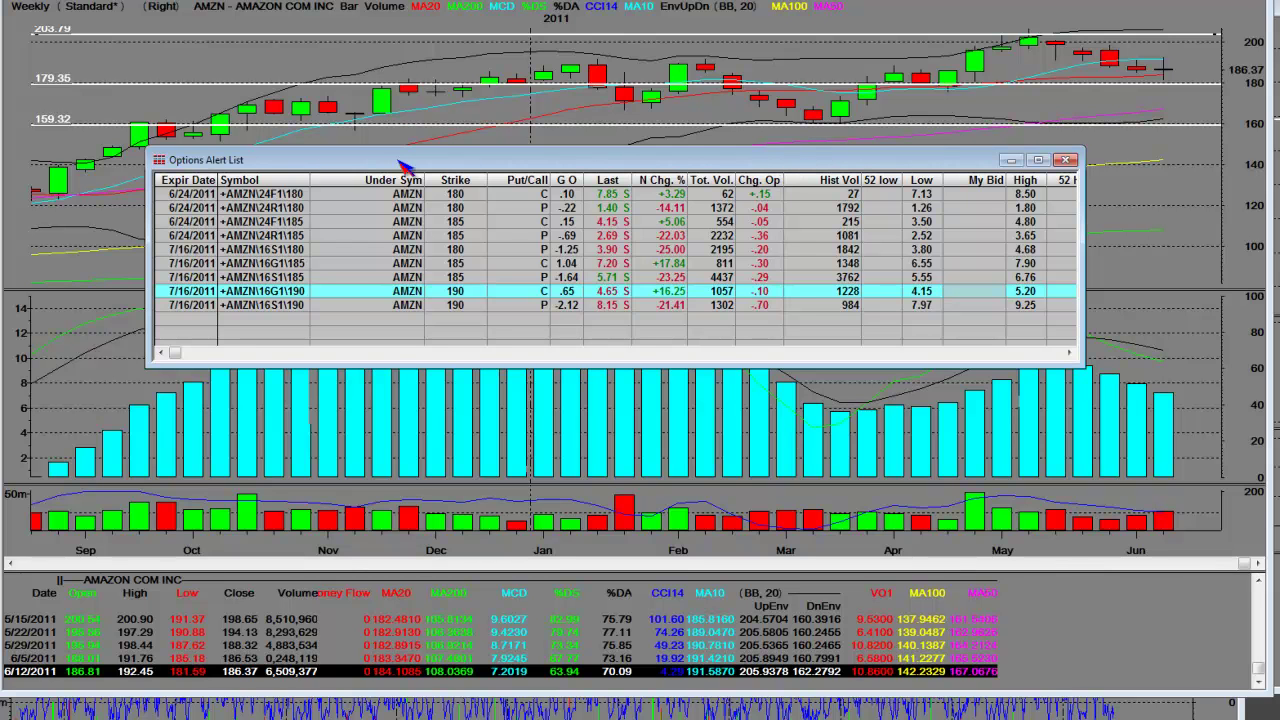
{"action": "key", "text": "Escape"}
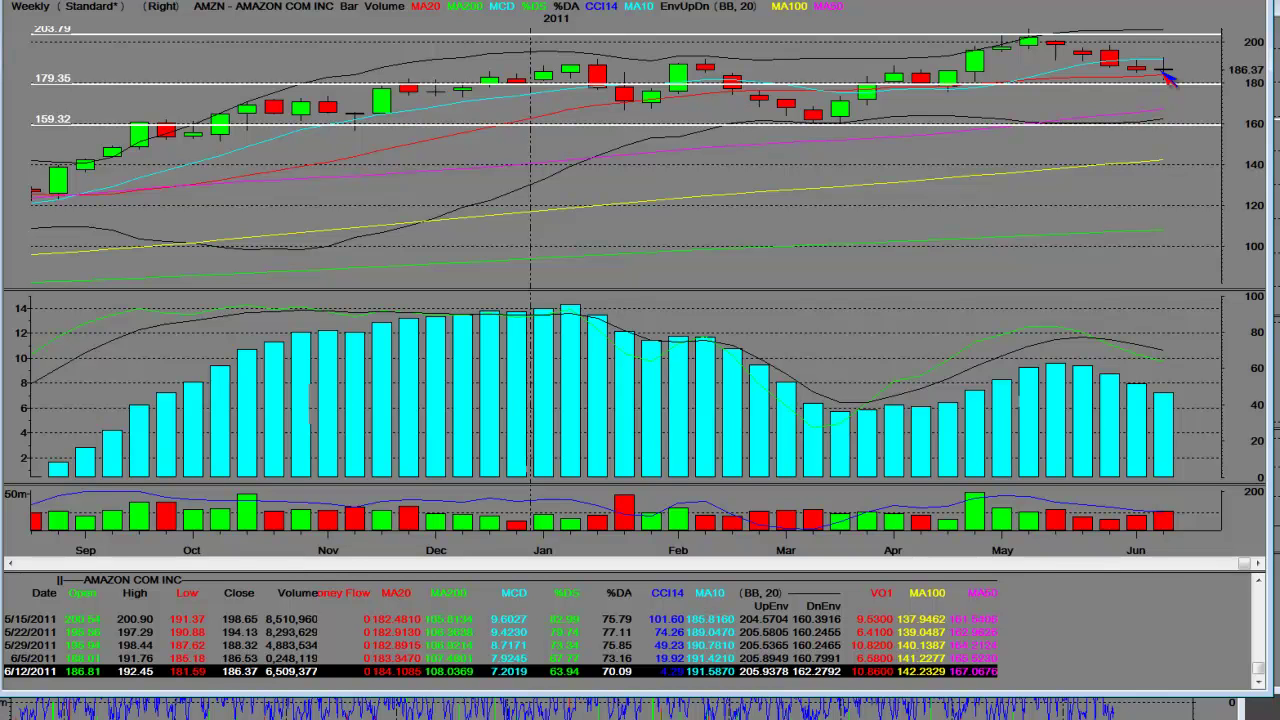
- Add a horizontal line at 170.94 and a short trend line across the March lows
{"action": "left_click", "coordinate": [862, 100]}
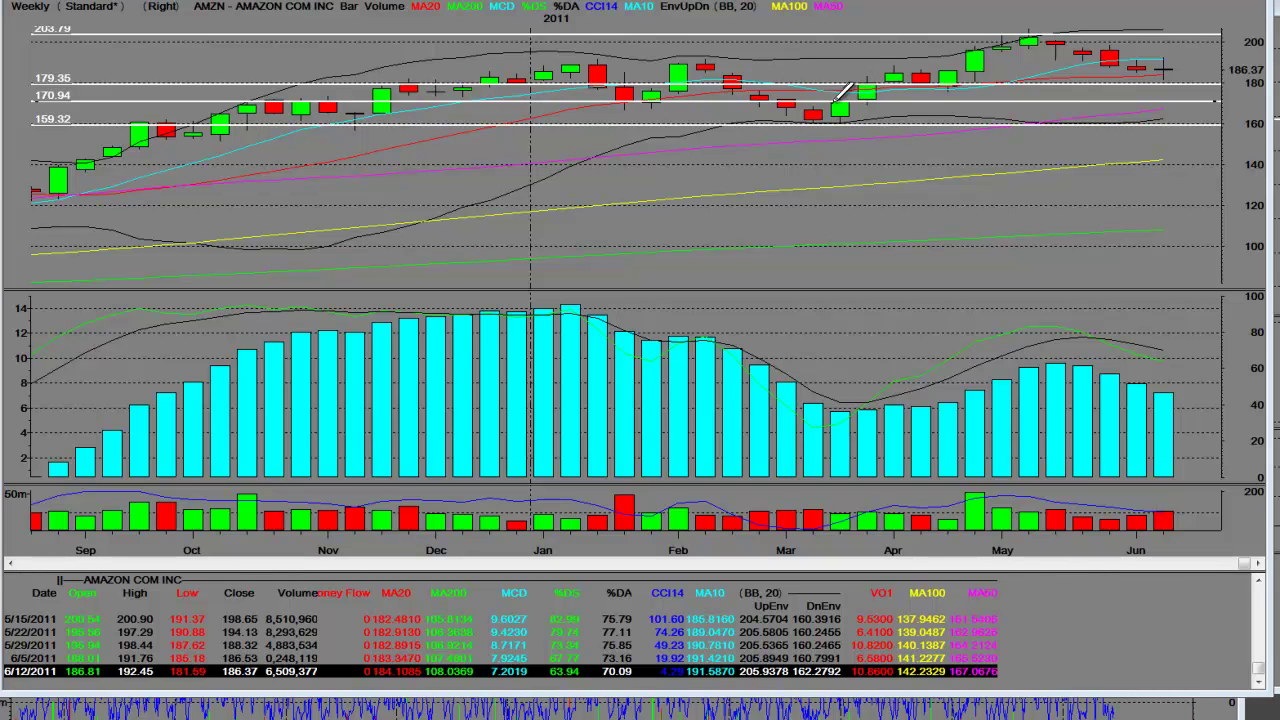
{"action": "mouse_move", "coordinate": [822, 88]}
{"action": "left_mouse_down"}
{"action": "mouse_move", "coordinate": [872, 108]}
{"action": "mouse_move", "coordinate": [850, 98]}
{"action": "mouse_move", "coordinate": [866, 88]}
{"action": "left_mouse_up"}
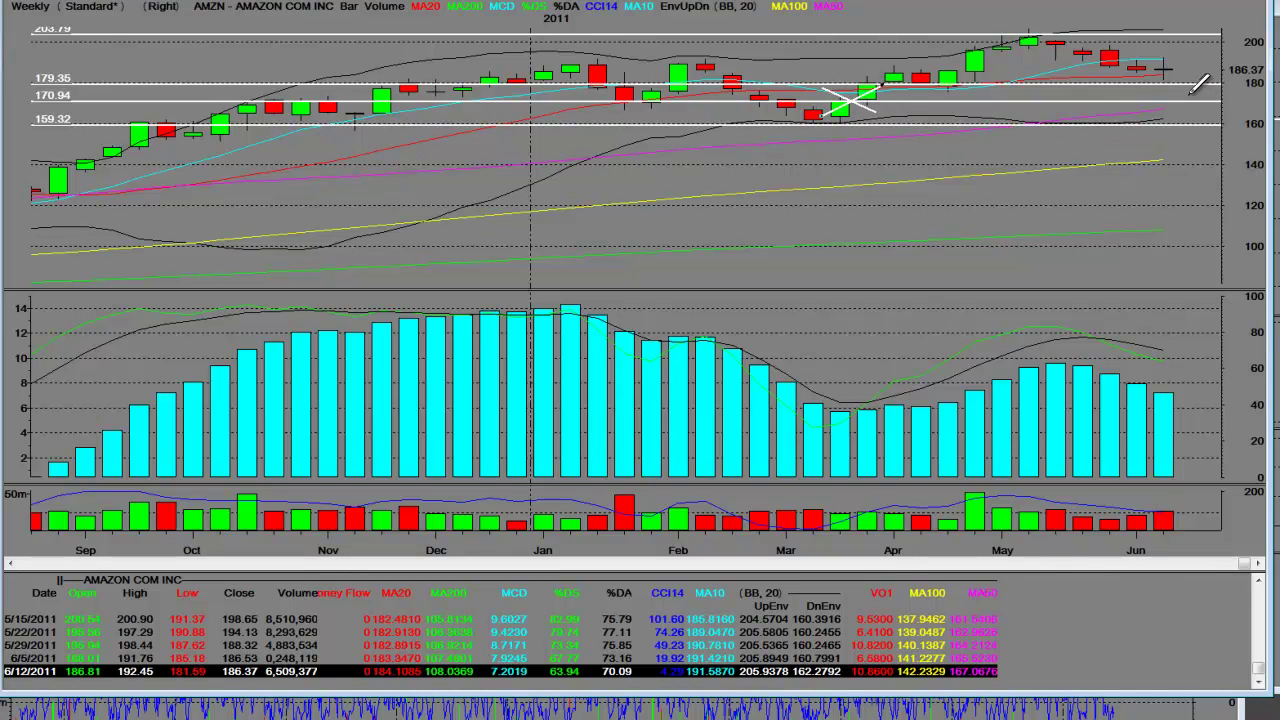
- Delete the 159.32 line and add horizontal lines at 164.53 and 190.17
{"action": "right_click", "coordinate": [1138, 120]}
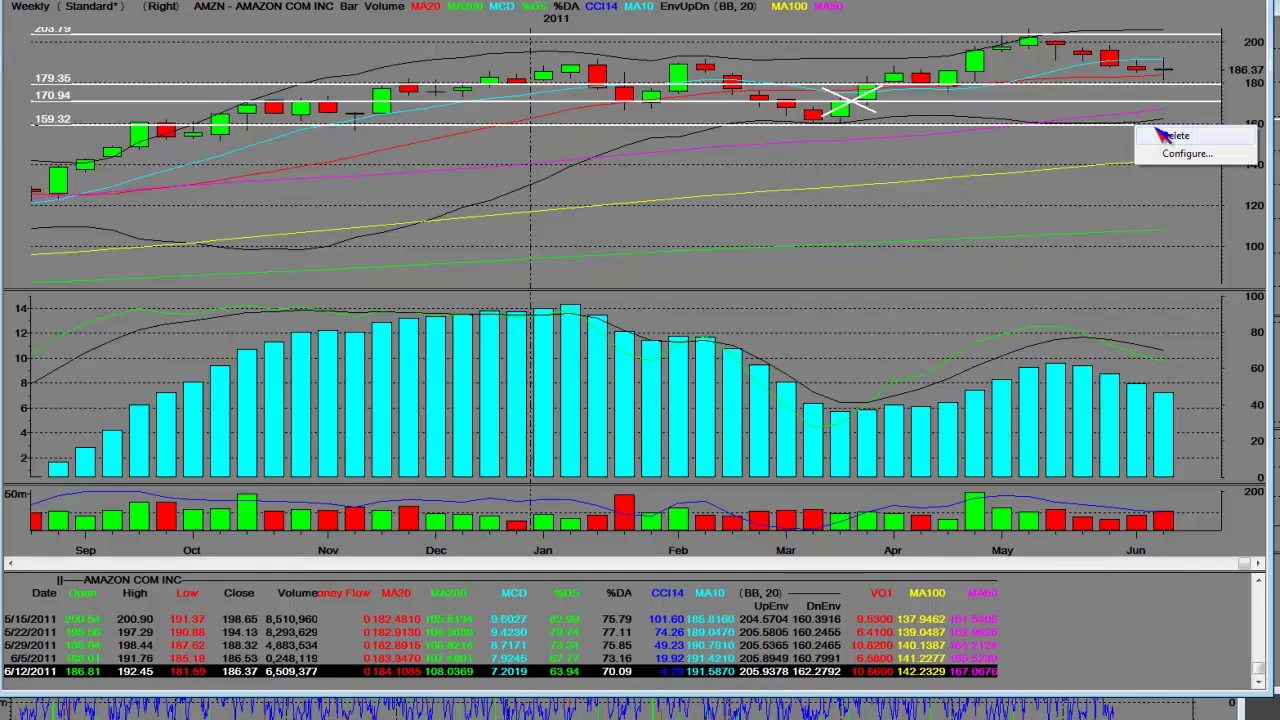
{"action": "left_click", "coordinate": [1175, 135]}
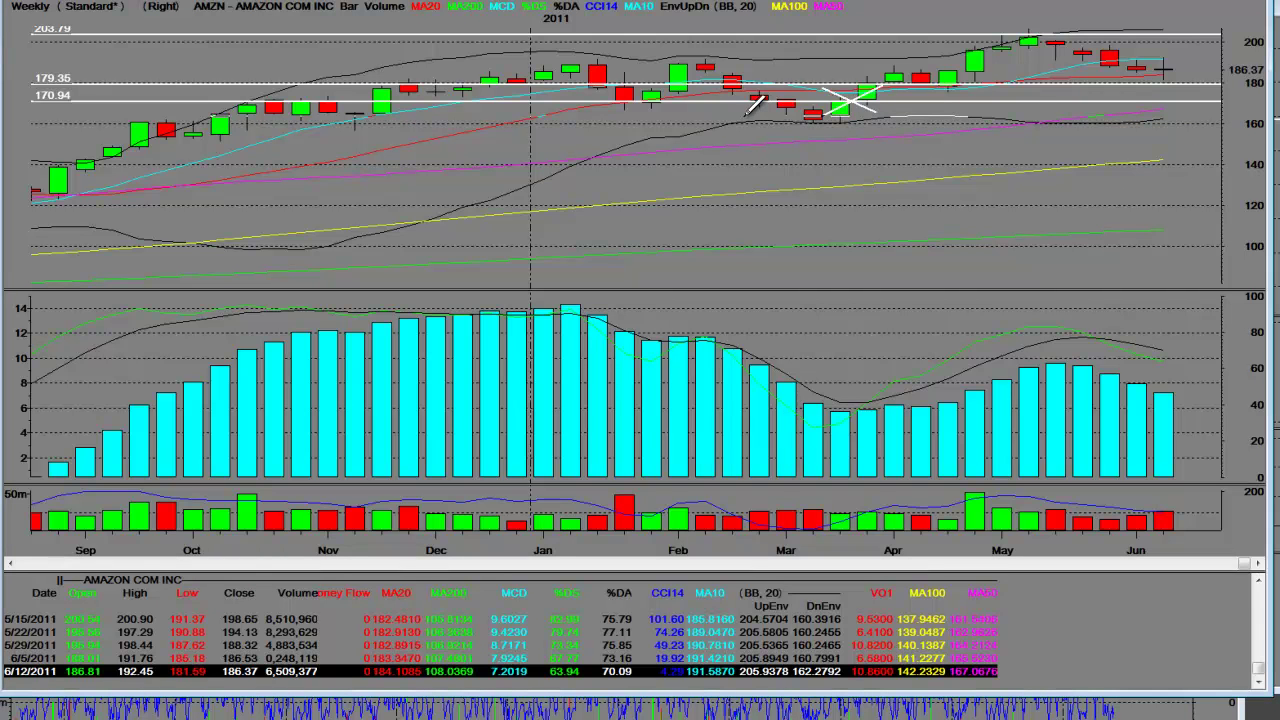
{"action": "left_click", "coordinate": [749, 113]}
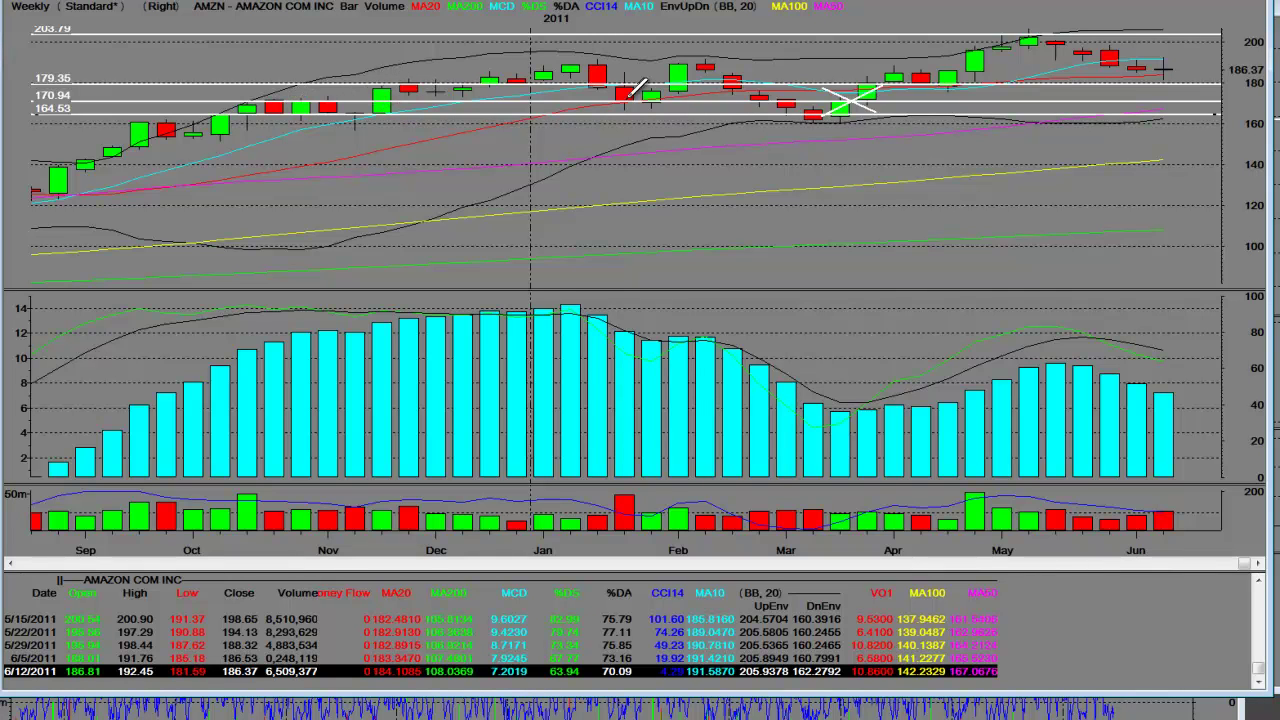
{"action": "left_click", "coordinate": [595, 58]}
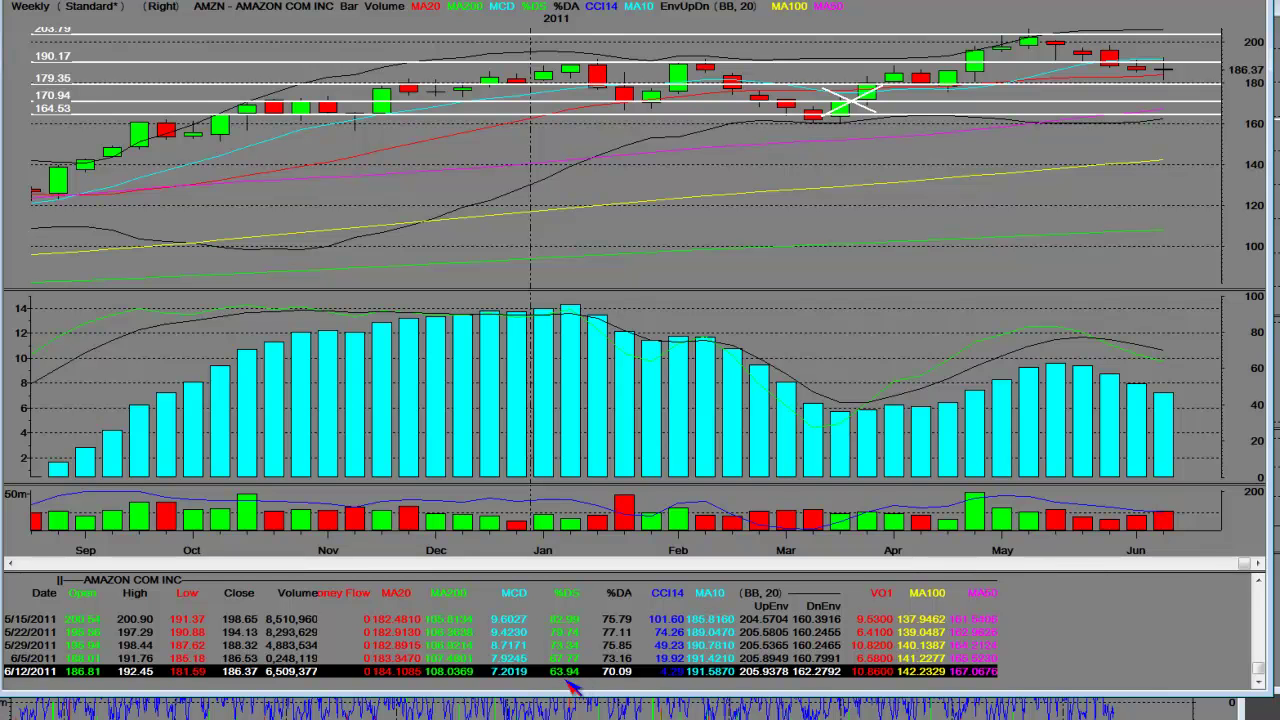
- Check the May high week's candle data on the weekly AMZN chart
{"action": "left_click", "coordinate": [1030, 40]}
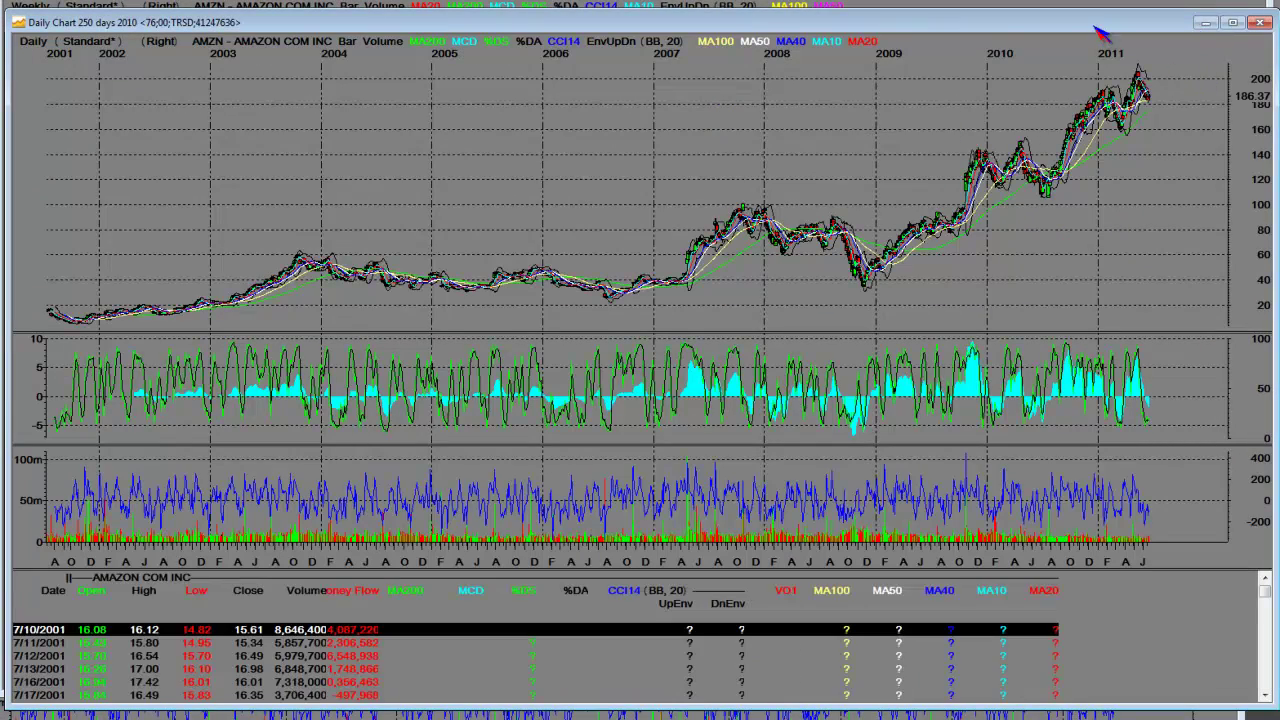
- Zoom the daily chart onto the recent bars and add a horizontal line at 181.94
{"action": "left_click_drag", "start_coordinate": [1089, 167], "coordinate": [1218, 60]}
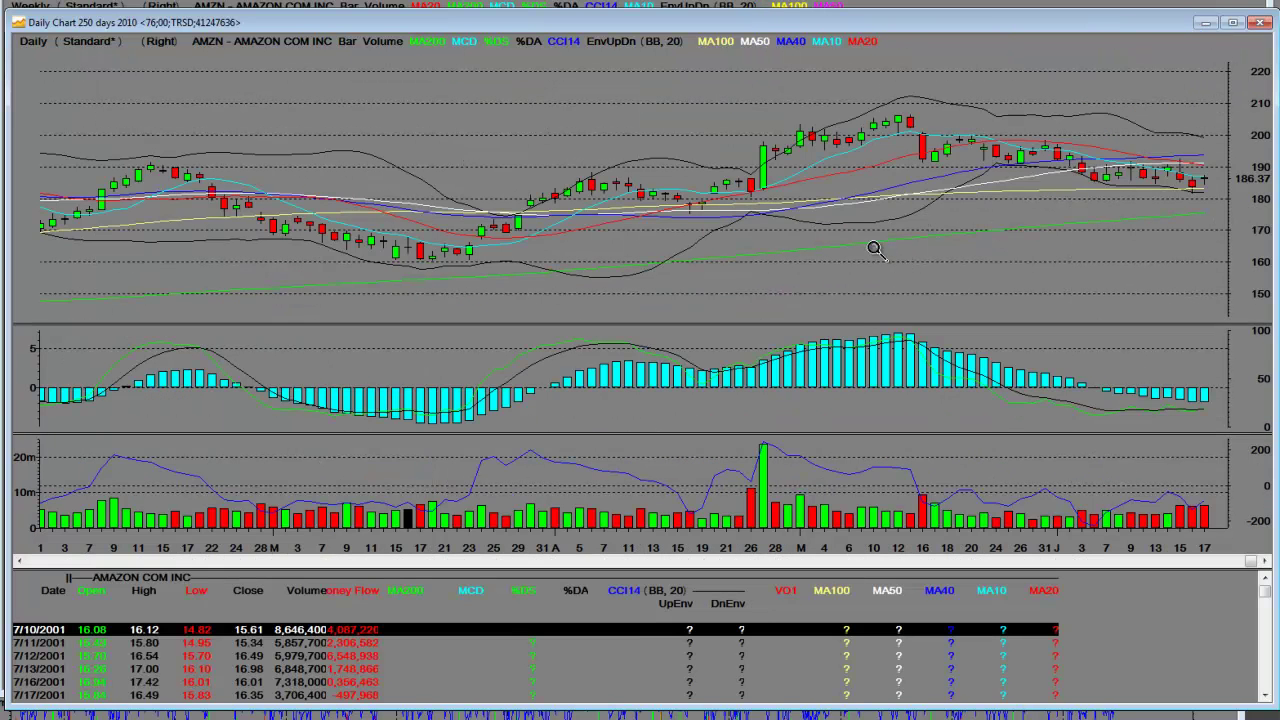
{"action": "left_click", "coordinate": [1244, 129]}
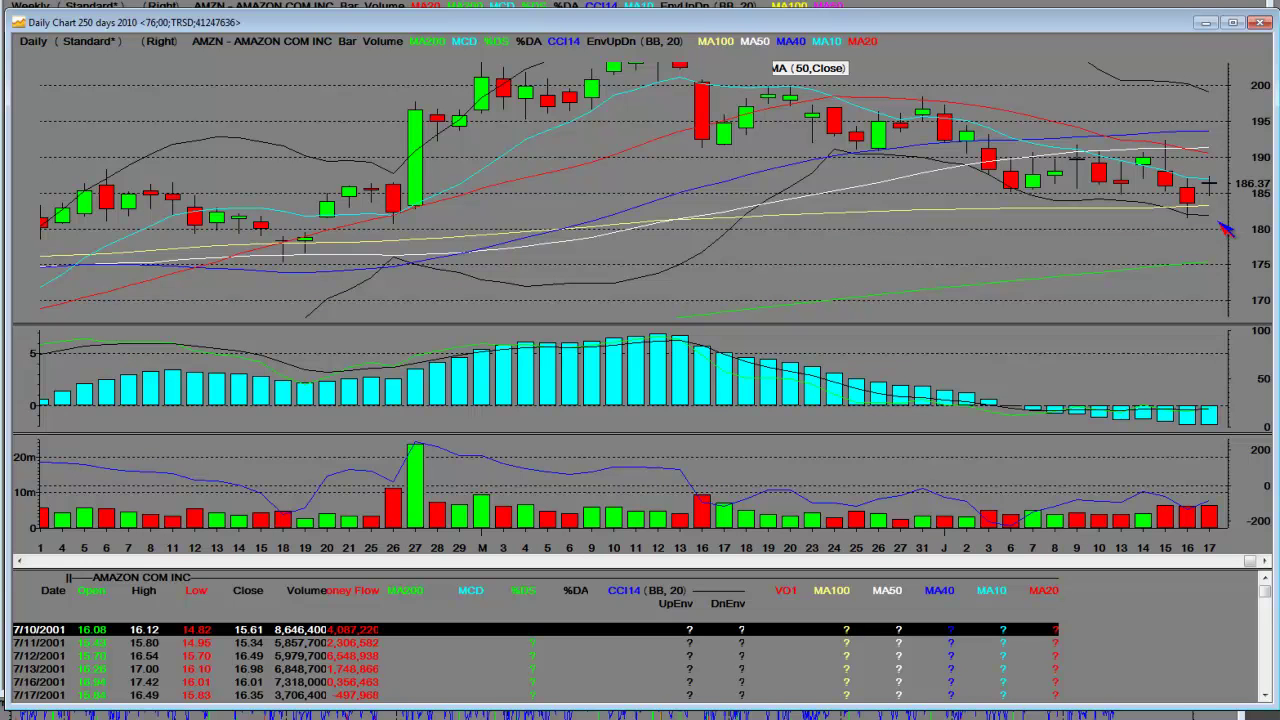
{"action": "left_click", "coordinate": [1187, 214]}
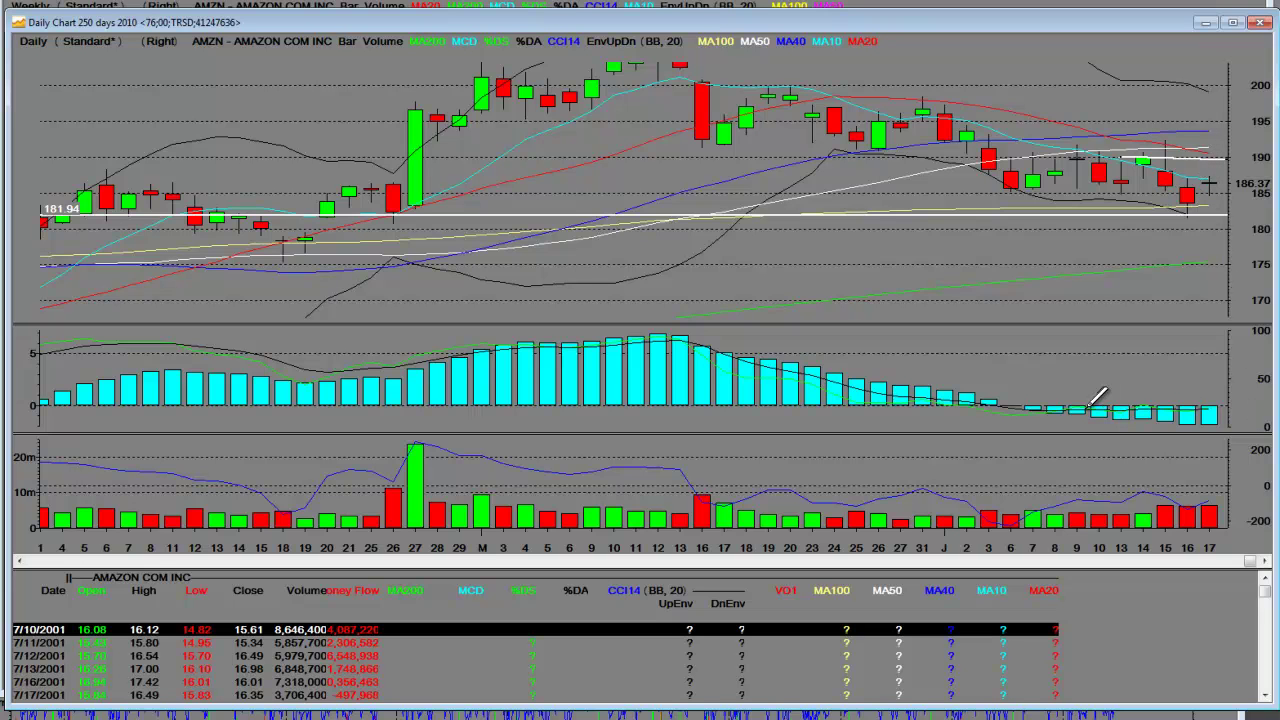
- Draw a trend line in the oscillator pane and review the 6/16 and 6/17/2011 data rows
{"action": "left_click_drag", "start_coordinate": [1018, 402], "coordinate": [1256, 416]}
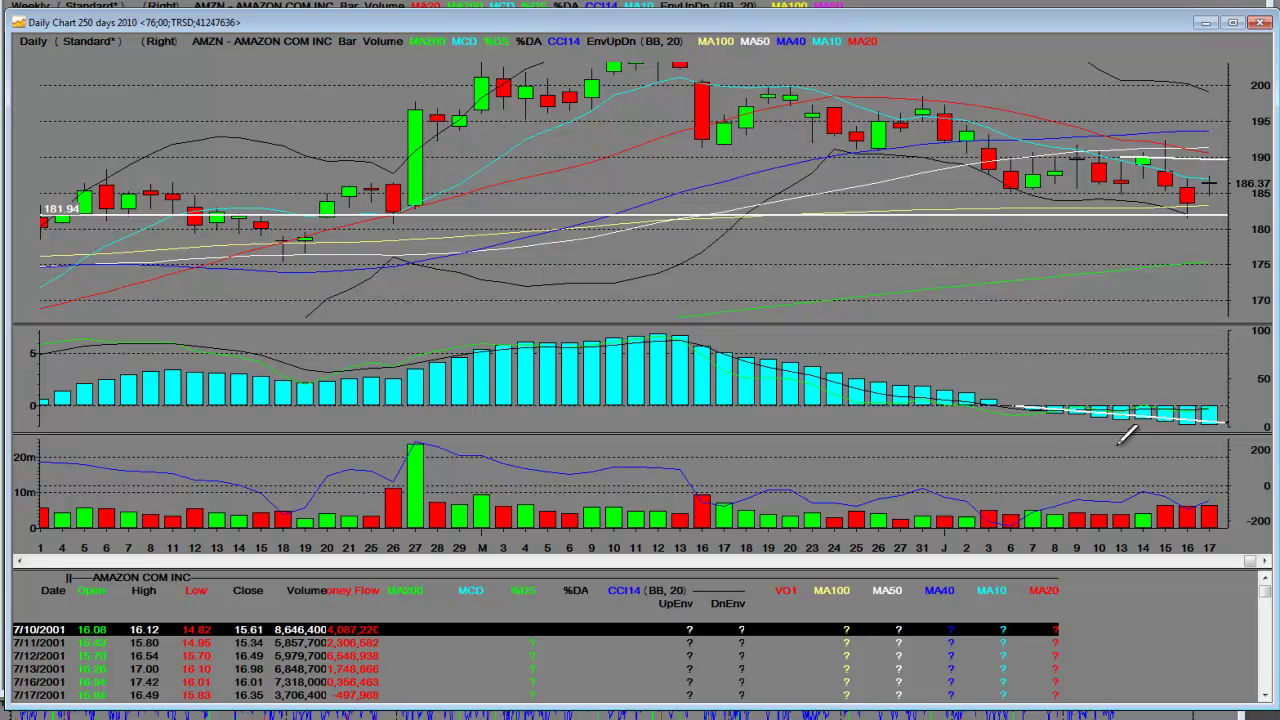
{"action": "left_click_drag", "start_coordinate": [1264, 592], "coordinate": [1264, 690]}
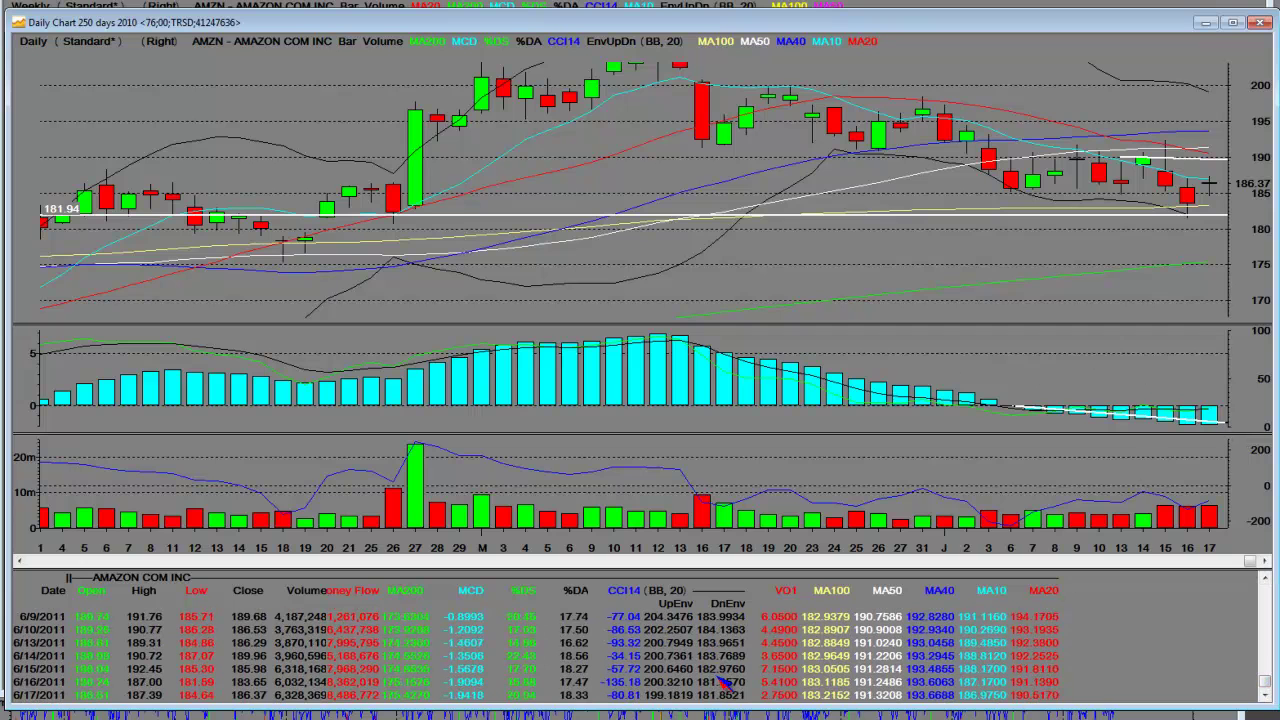
{"action": "left_click", "coordinate": [531, 697]}
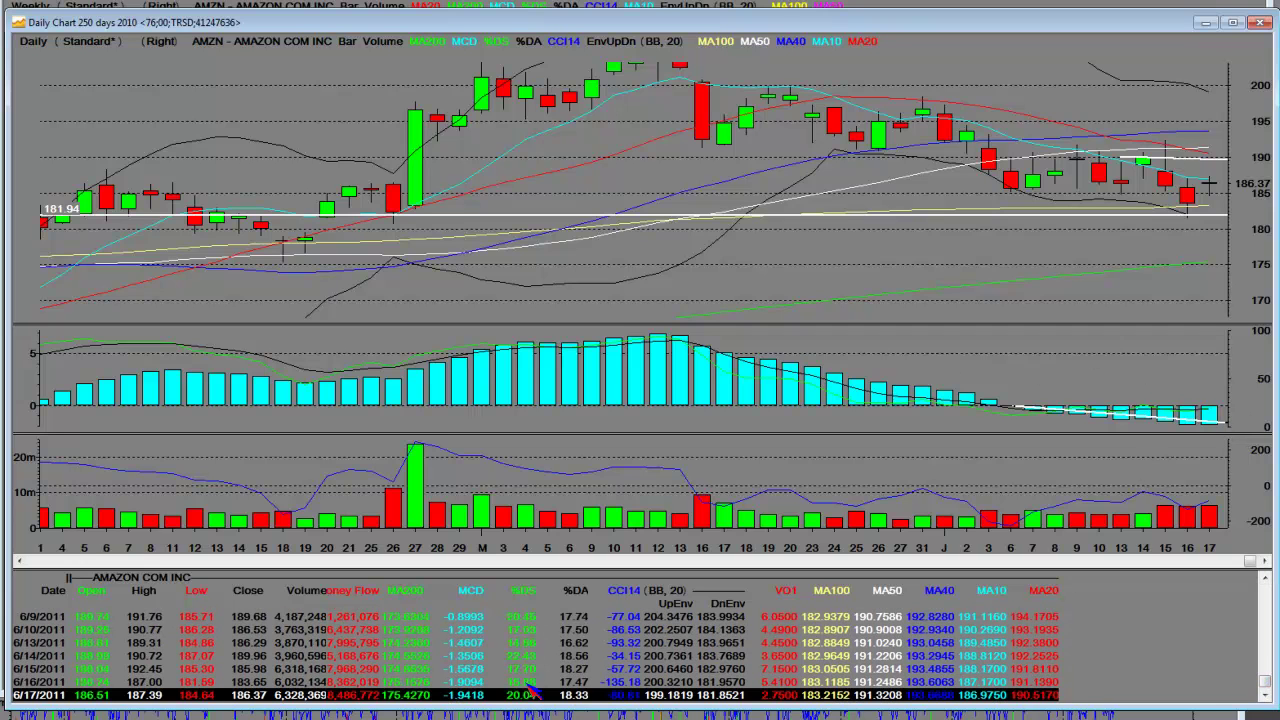
{"action": "left_click", "coordinate": [529, 683]}
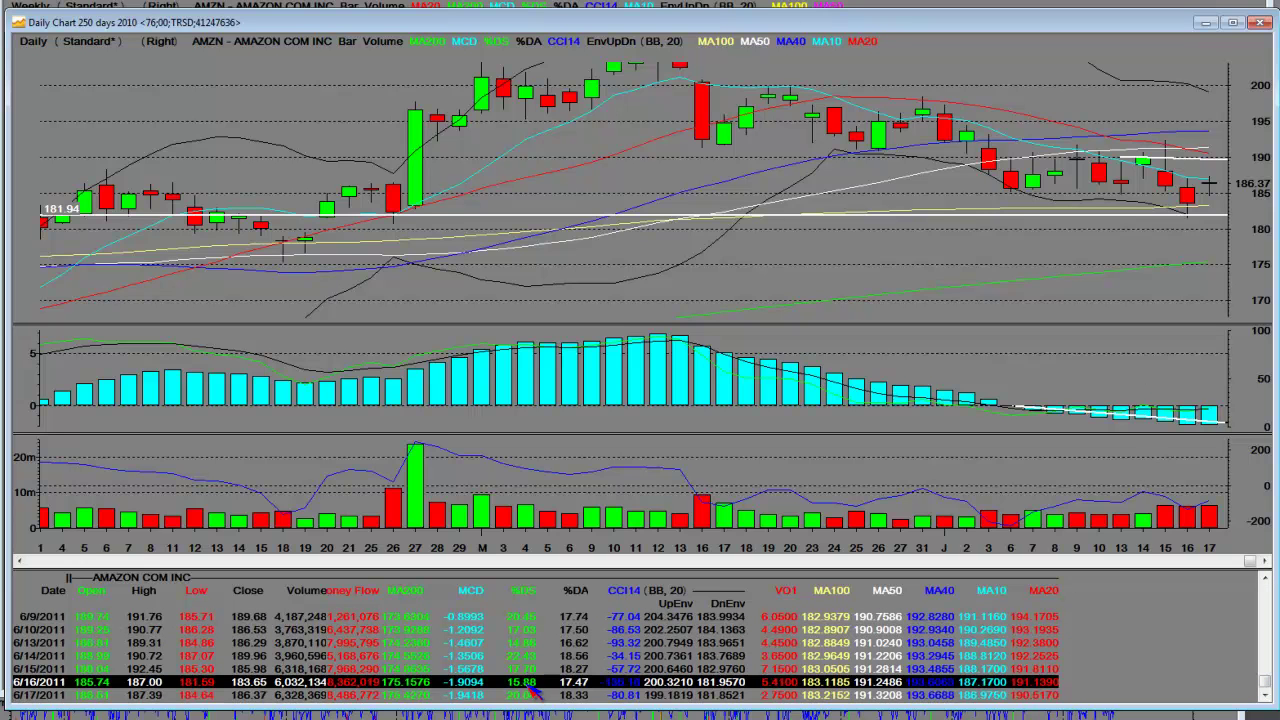
{"action": "left_click", "coordinate": [531, 695]}
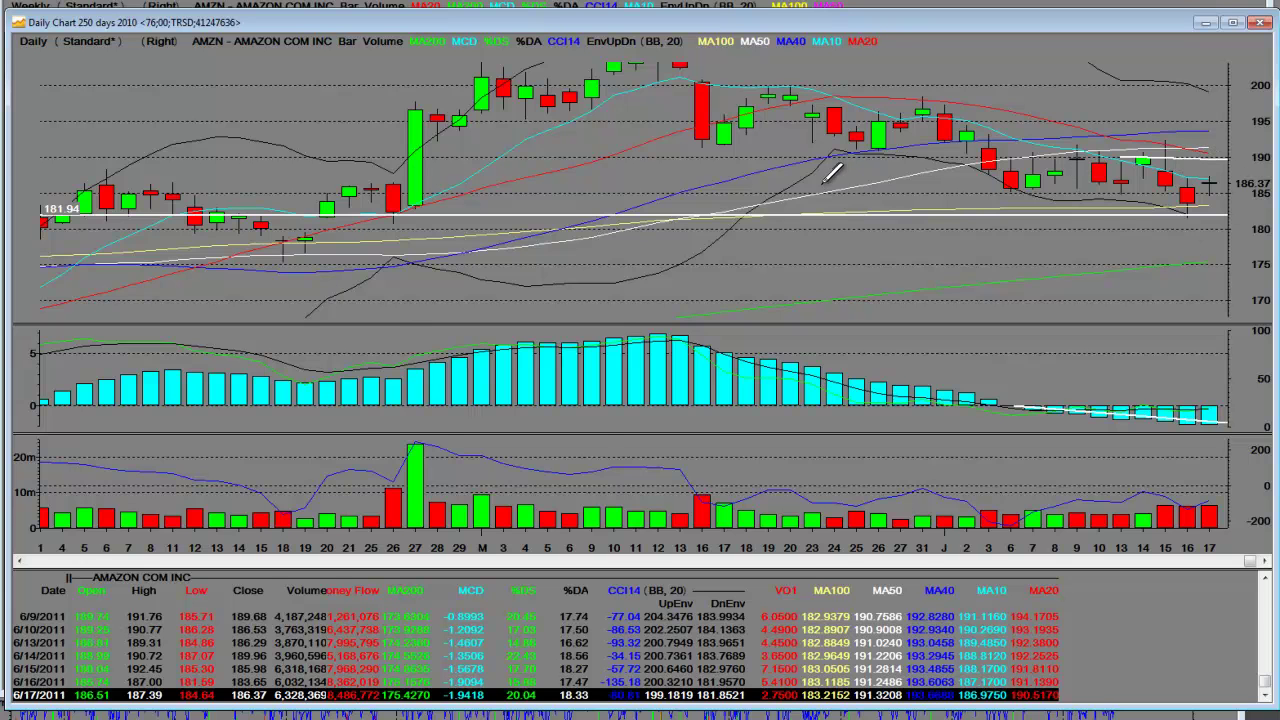
- Rescale the daily chart to include the May high near 206 and read the May 13 and May 11 candles
{"action": "key", "text": "ctrl+t"}
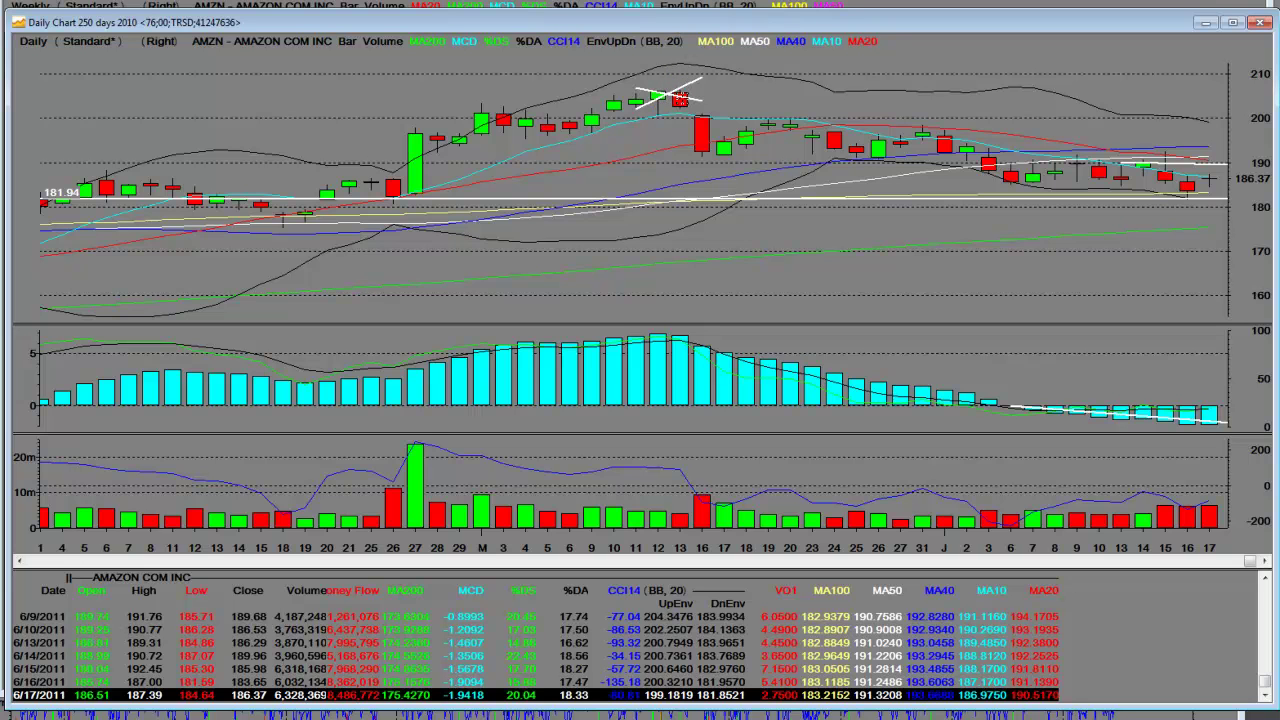
{"action": "left_click", "coordinate": [685, 104]}
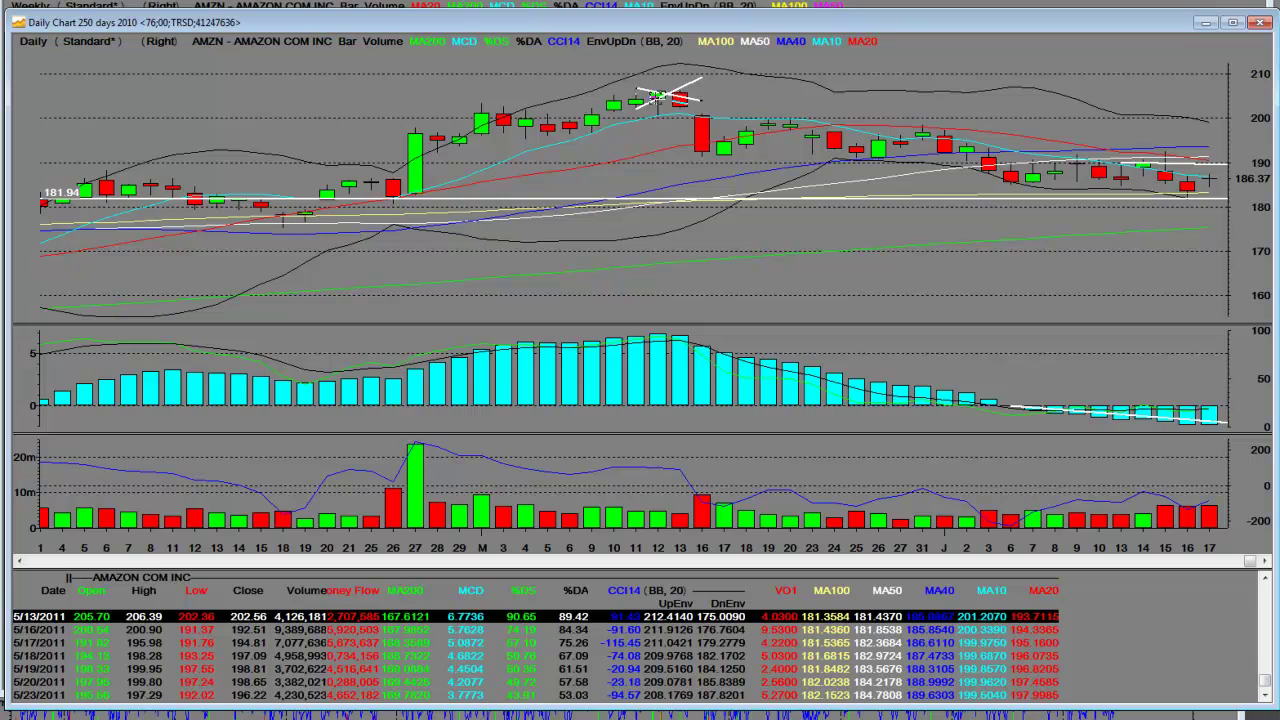
{"action": "left_click", "coordinate": [638, 105]}
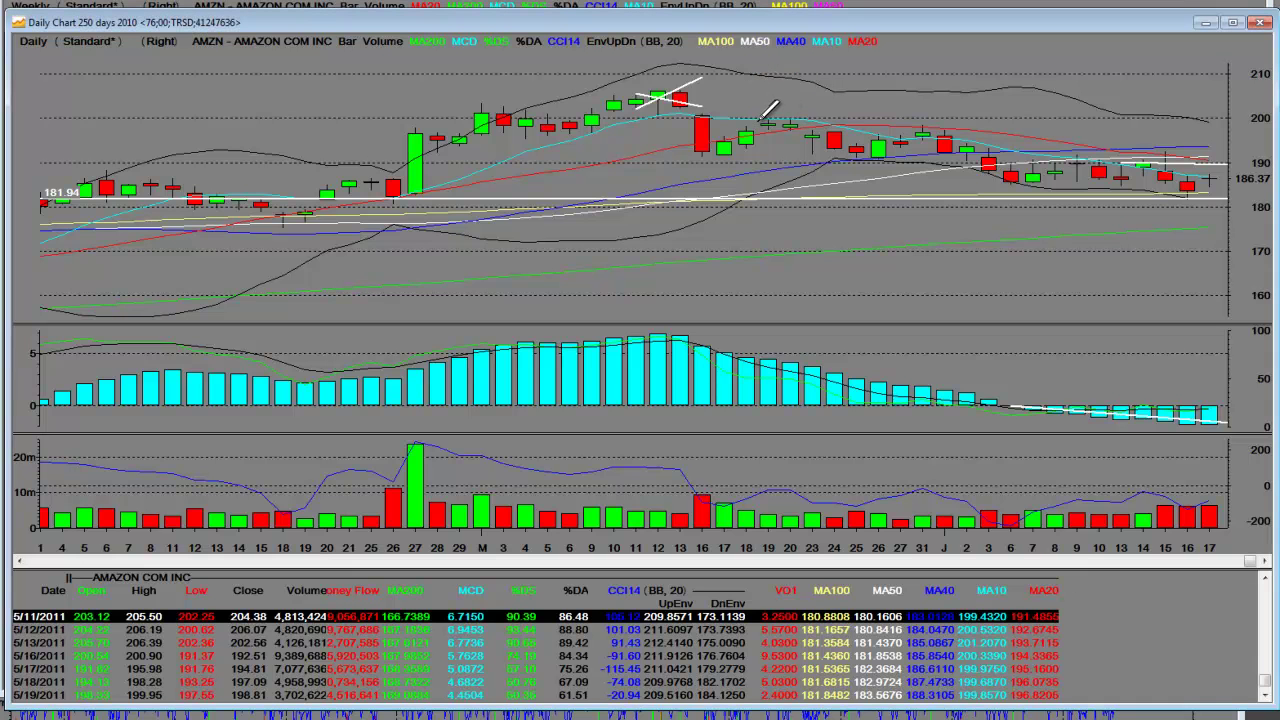
- Fix a resistance line near 200, draw lines up to and down from the May 31 peak
{"action": "left_click", "coordinate": [1228, 118]}
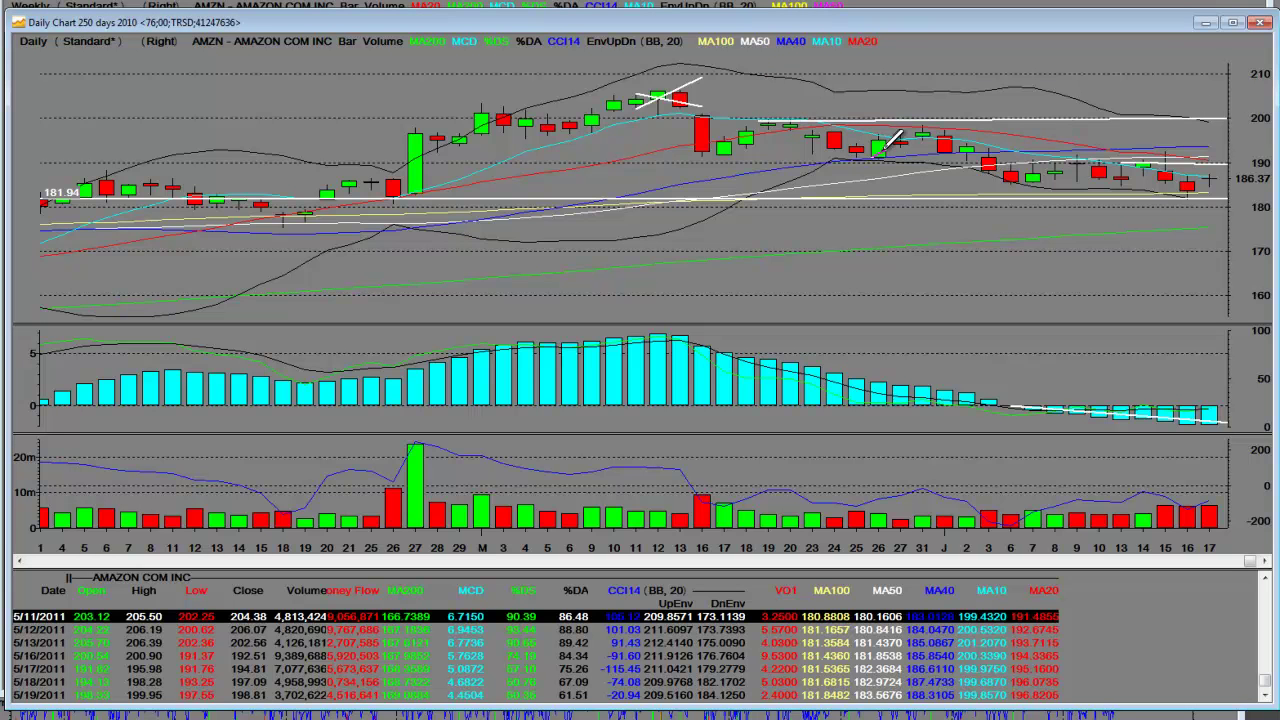
{"action": "left_click", "coordinate": [921, 129]}
{"action": "left_click", "coordinate": [1010, 179]}
{"action": "left_click", "coordinate": [1212, 182]}
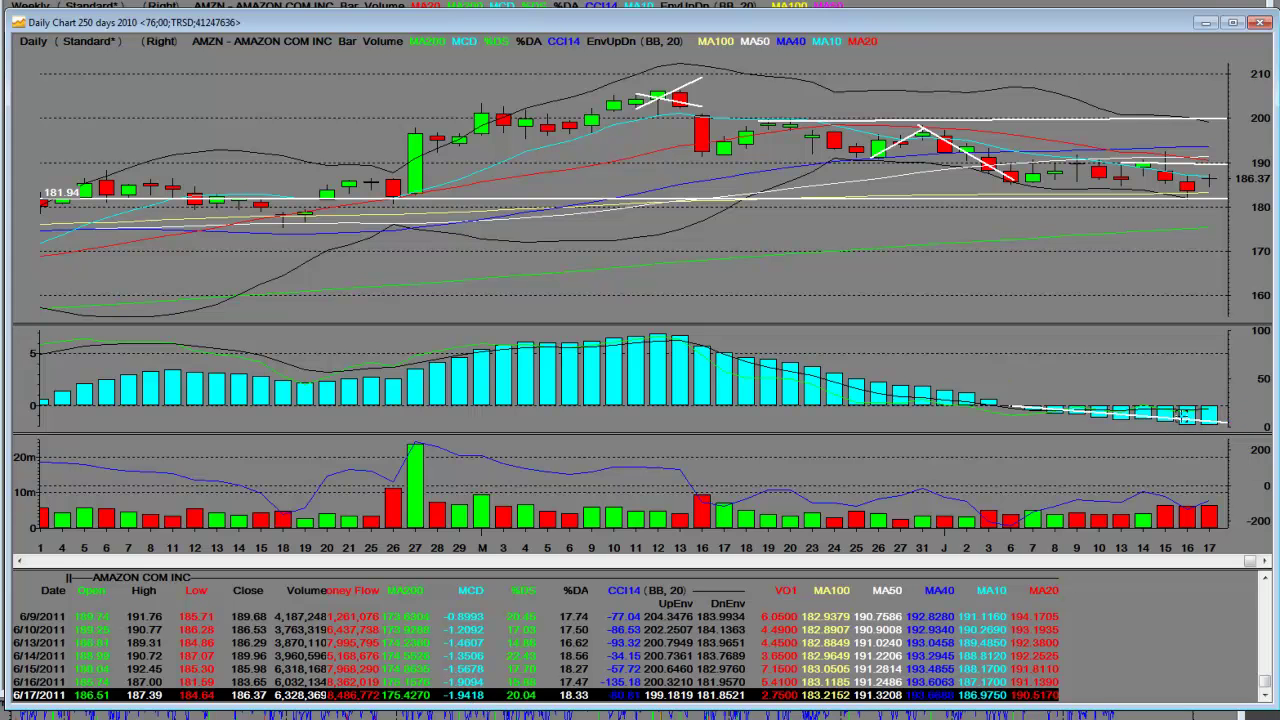
- Delete the trend line drawn in the oscillator pane using its right-click menu
{"action": "right_click", "coordinate": [1184, 418]}
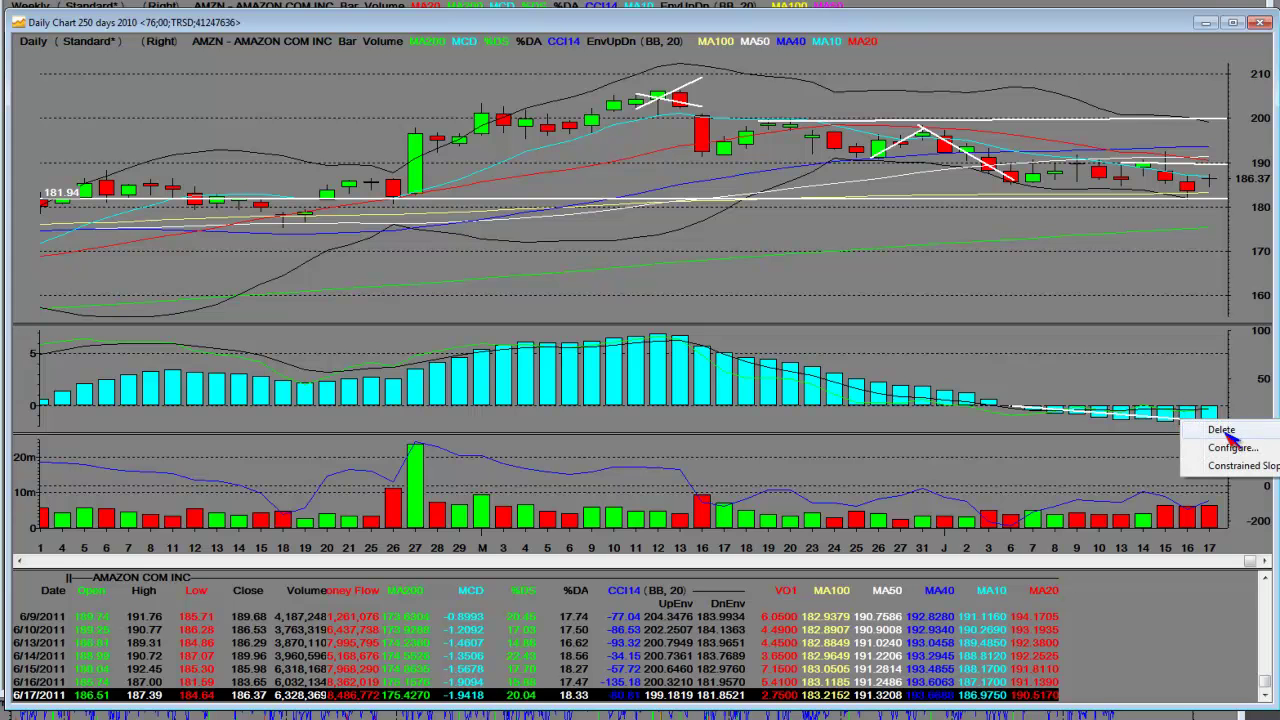
{"action": "left_click", "coordinate": [1226, 421]}
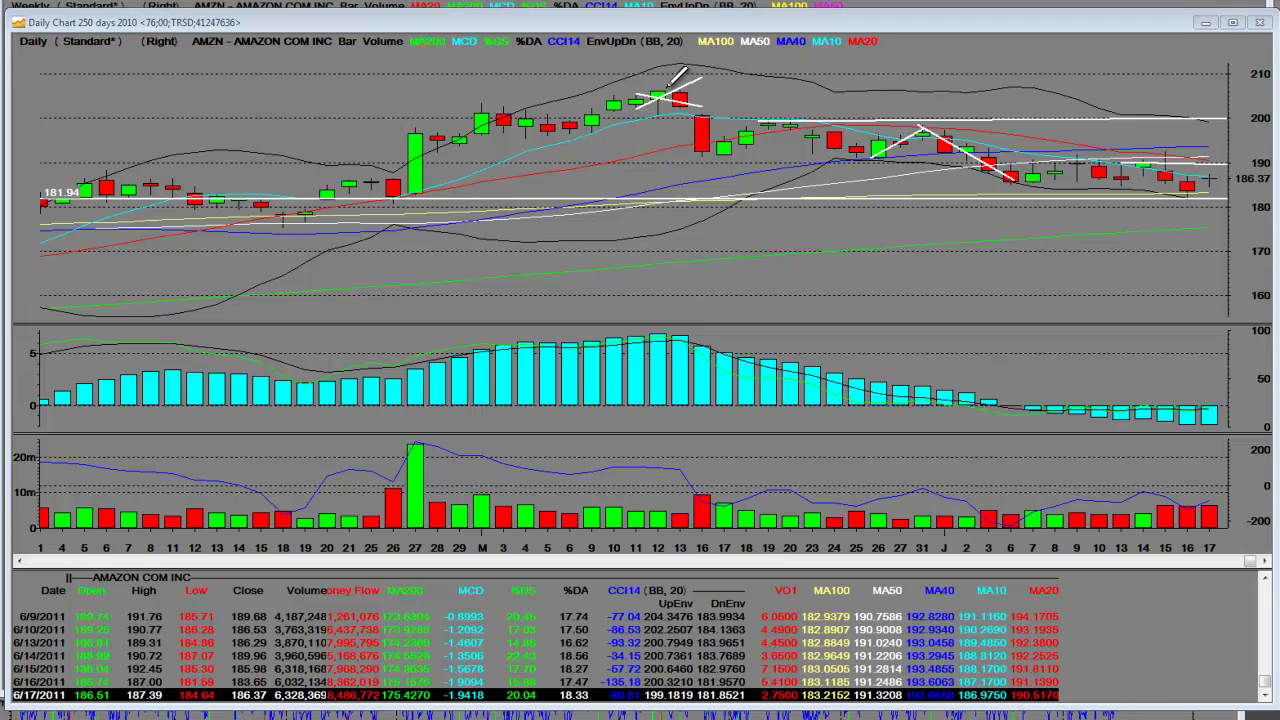
- Complete the descending trendline from the May high, then check the May 12 and 6/16 candles
{"action": "left_click", "coordinate": [1224, 161]}
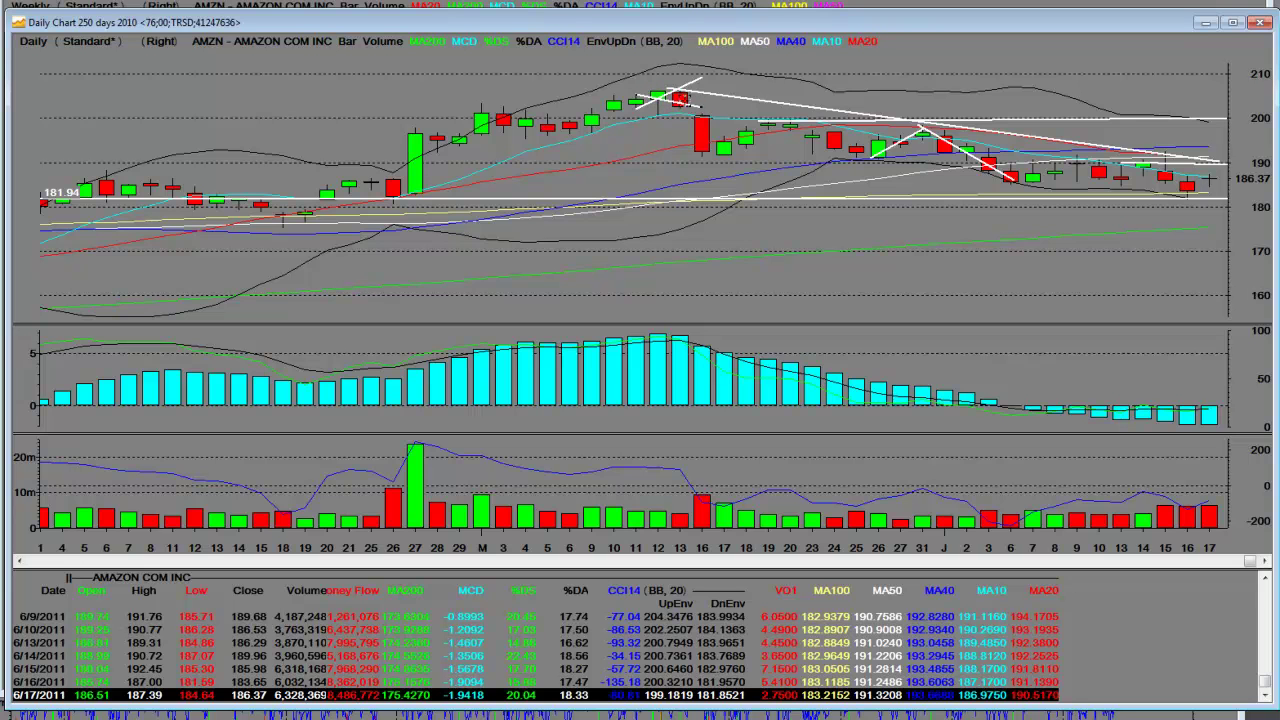
{"action": "left_click", "coordinate": [665, 98]}
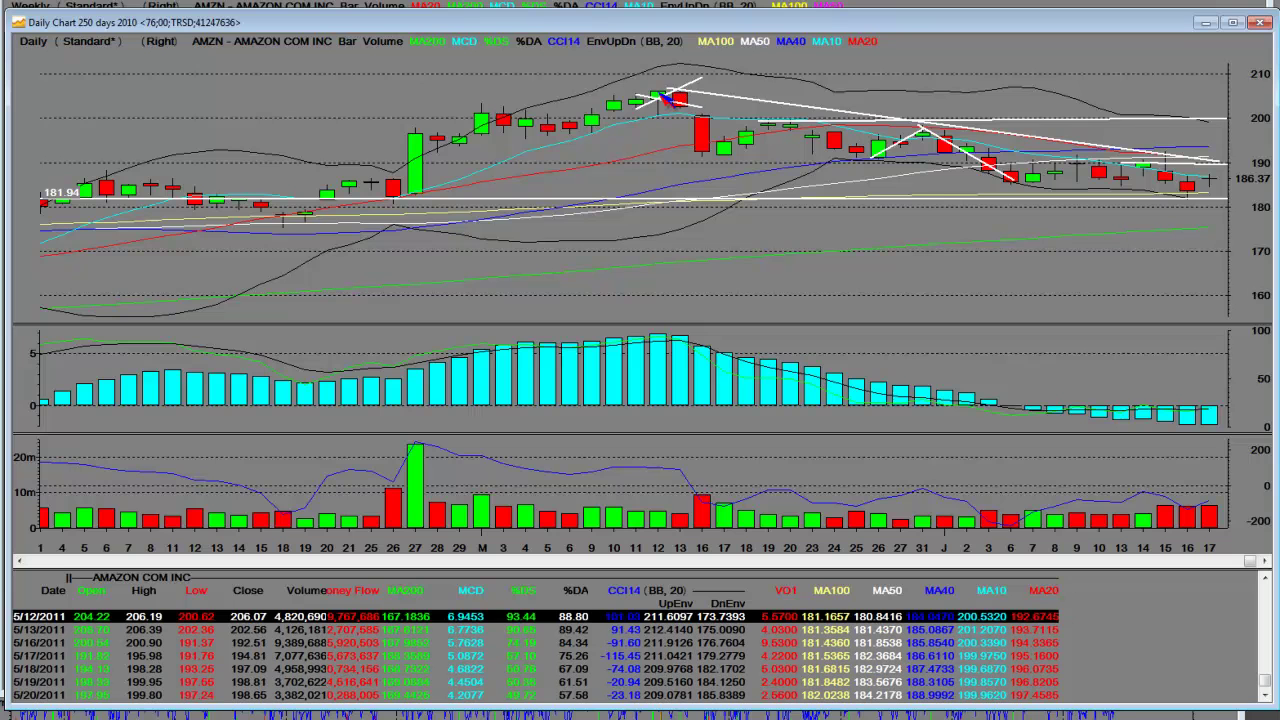
{"action": "left_click", "coordinate": [1188, 188]}
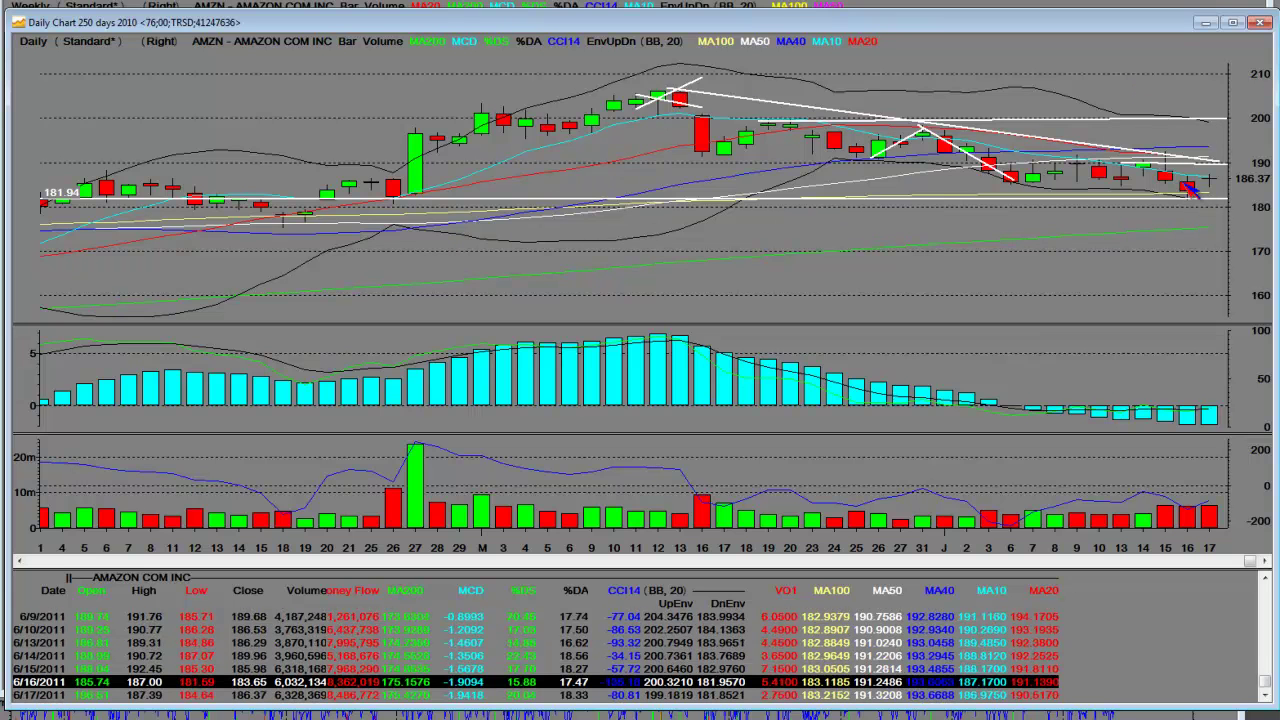